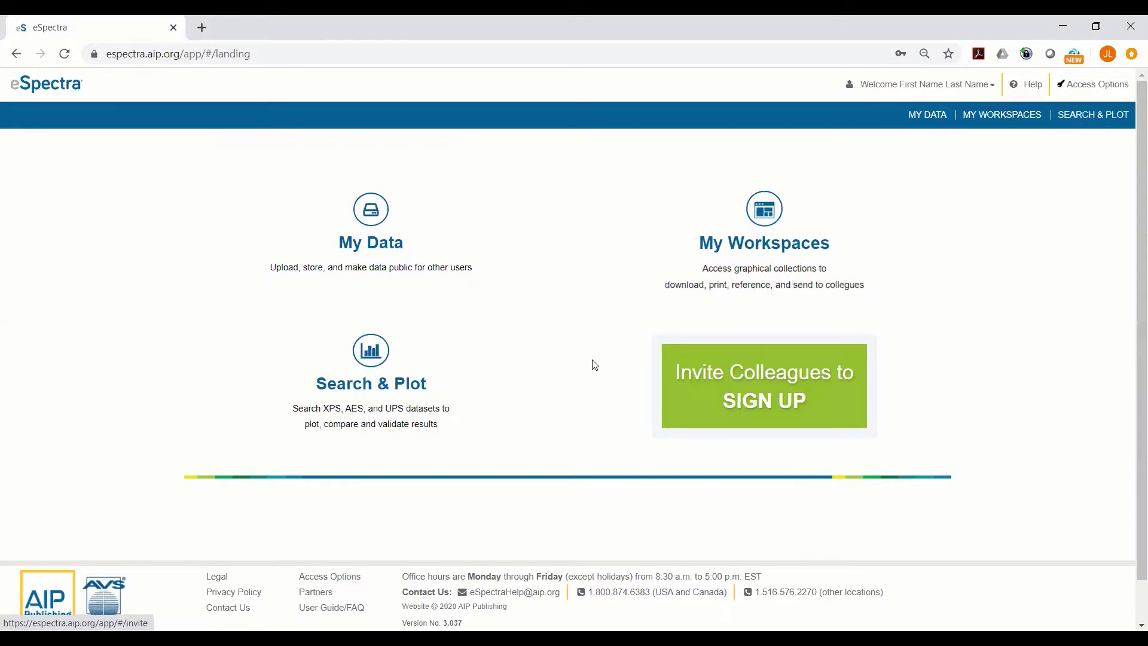
# - Open Search & Plot, try the AES and UV-VIS technique filters, and settle on XPS
pyautogui.click(372, 350)
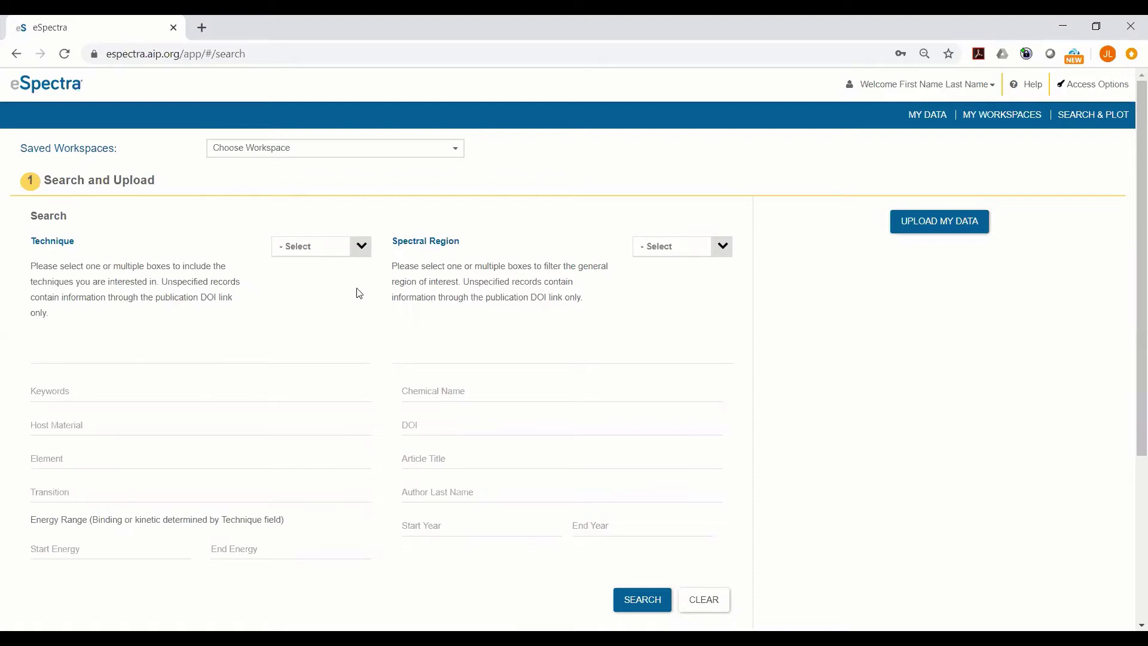
pyautogui.click(368, 247)
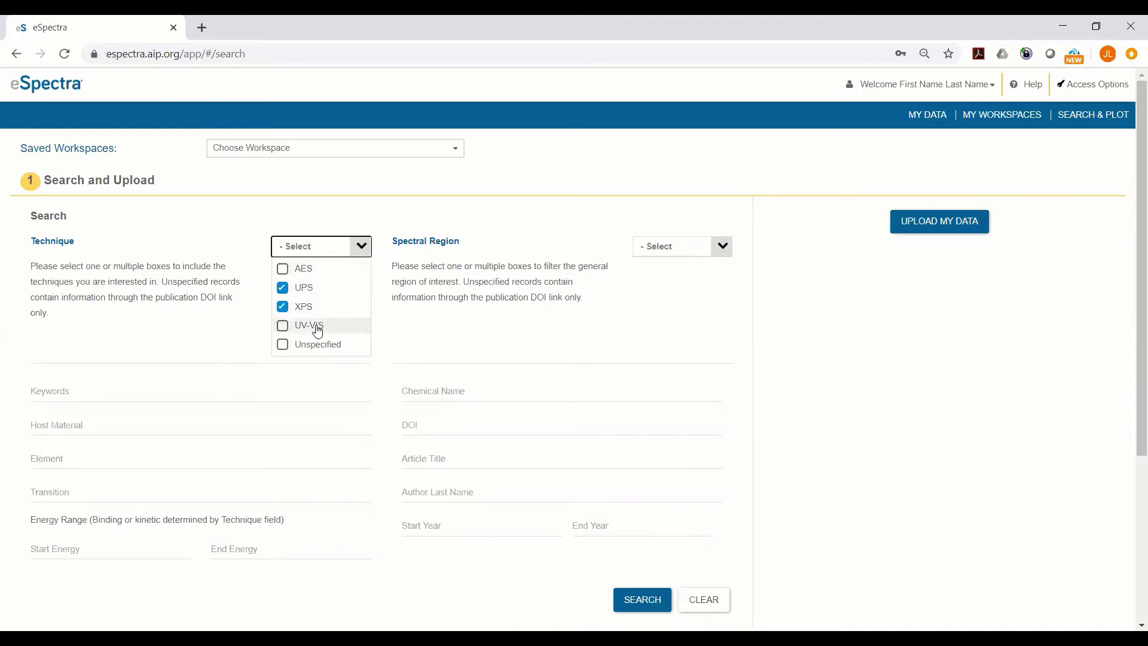
pyautogui.click(283, 270)
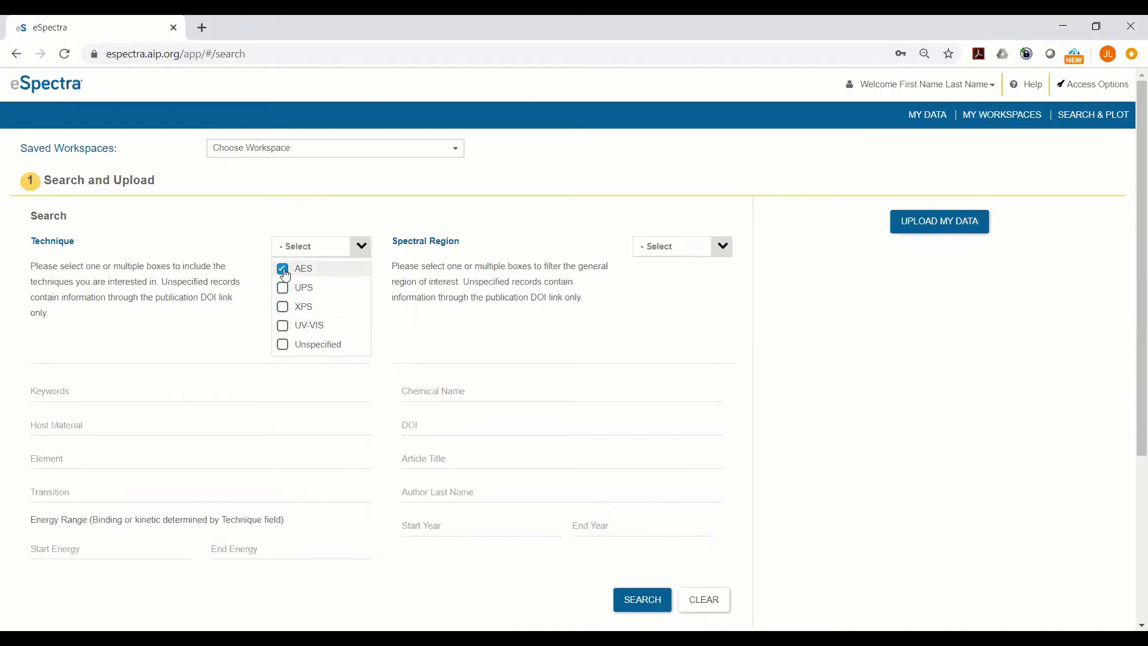
pyautogui.click(232, 299)
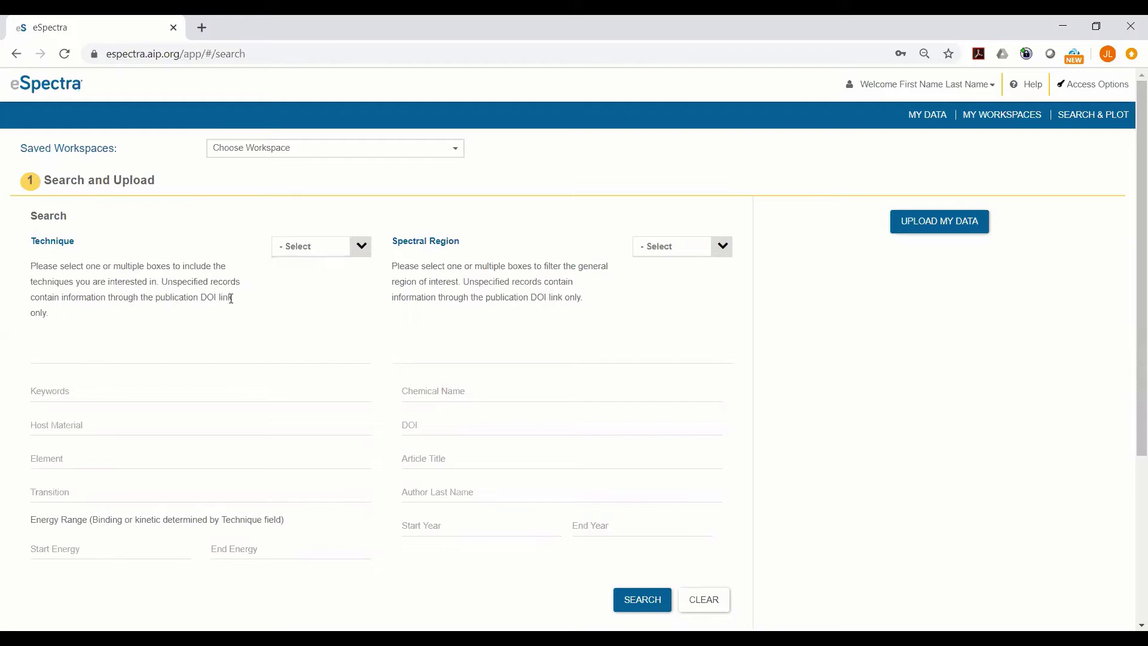
pyautogui.click(358, 257)
pyautogui.click(282, 326)
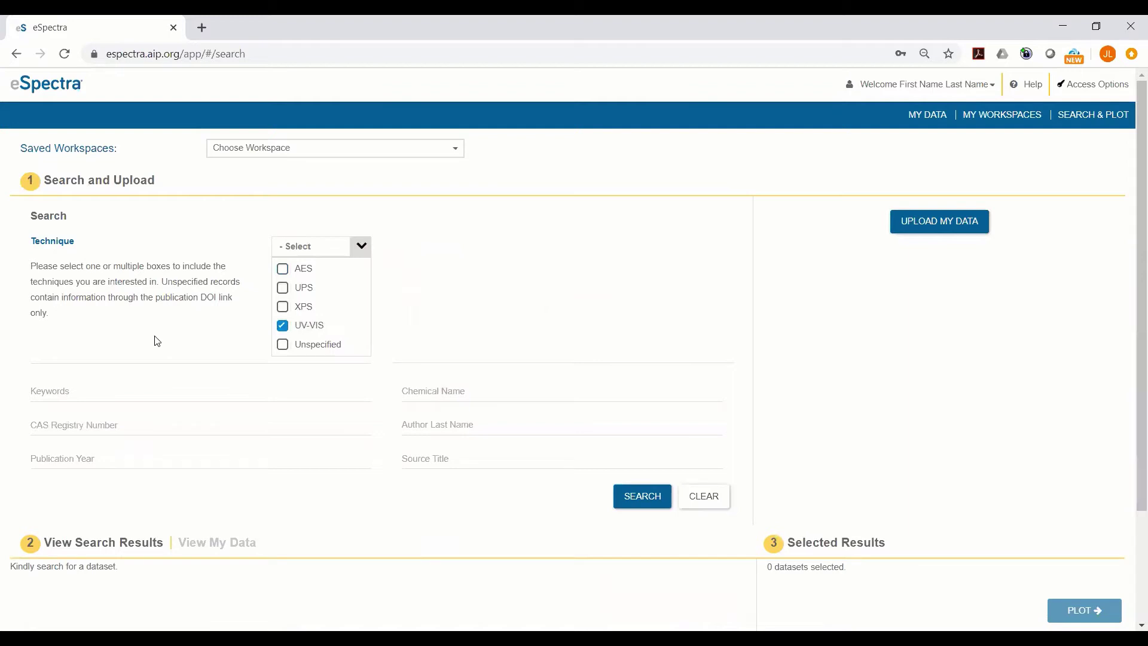
pyautogui.click(295, 304)
# - Limit the spectral region to Transition and run the dataset search
pyautogui.click(723, 251)
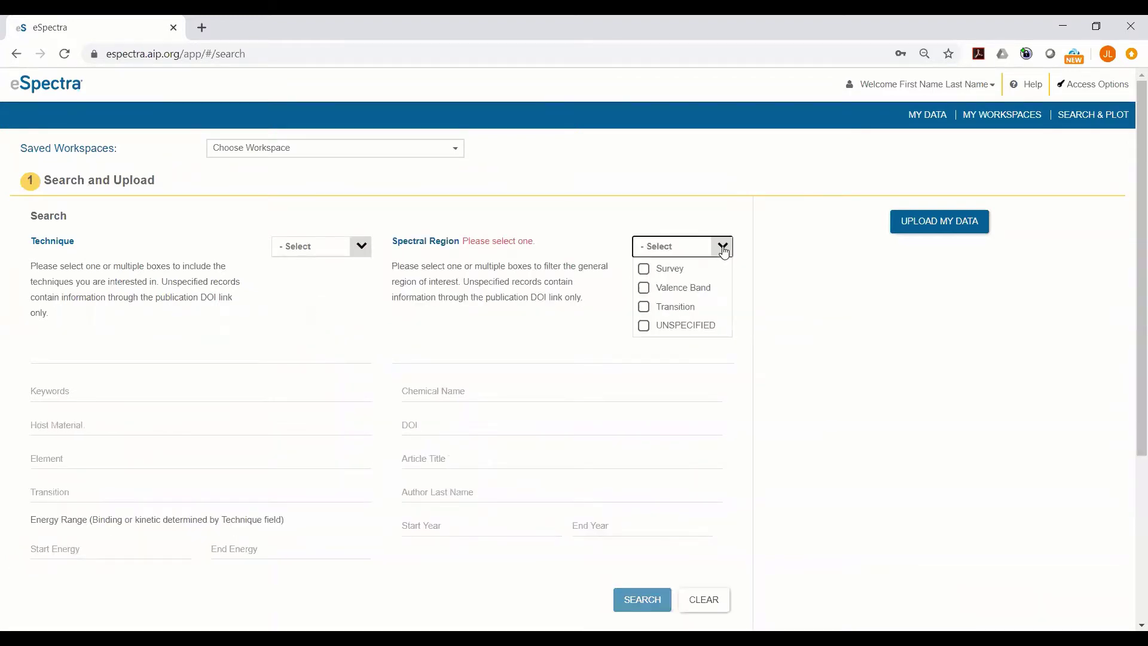
pyautogui.click(644, 307)
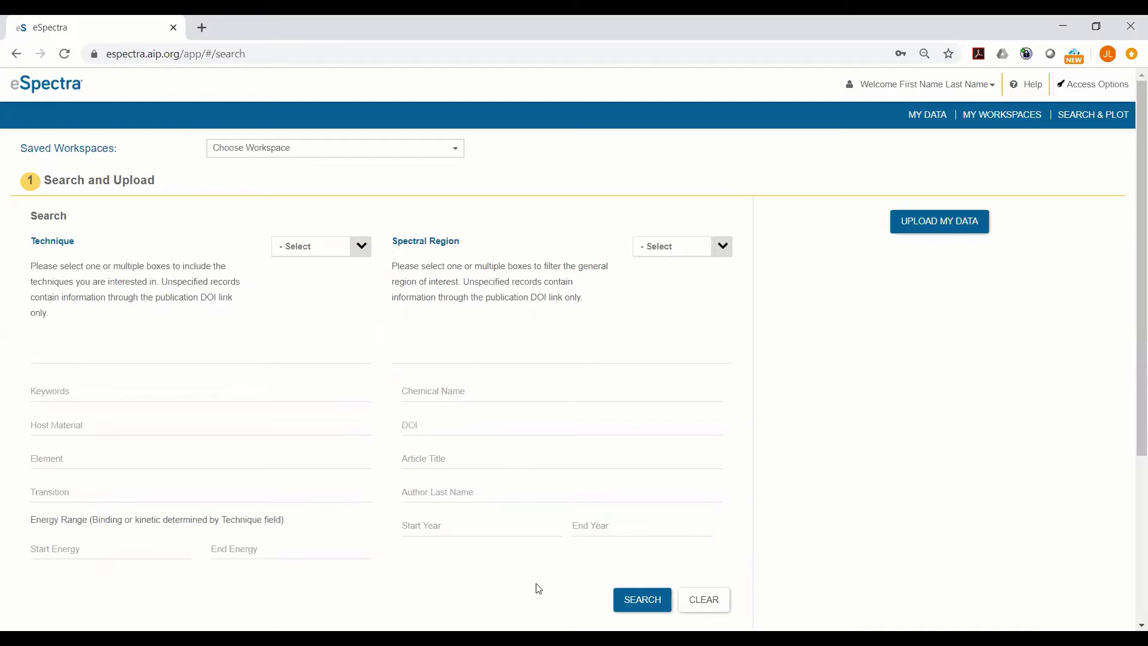
pyautogui.click(637, 609)
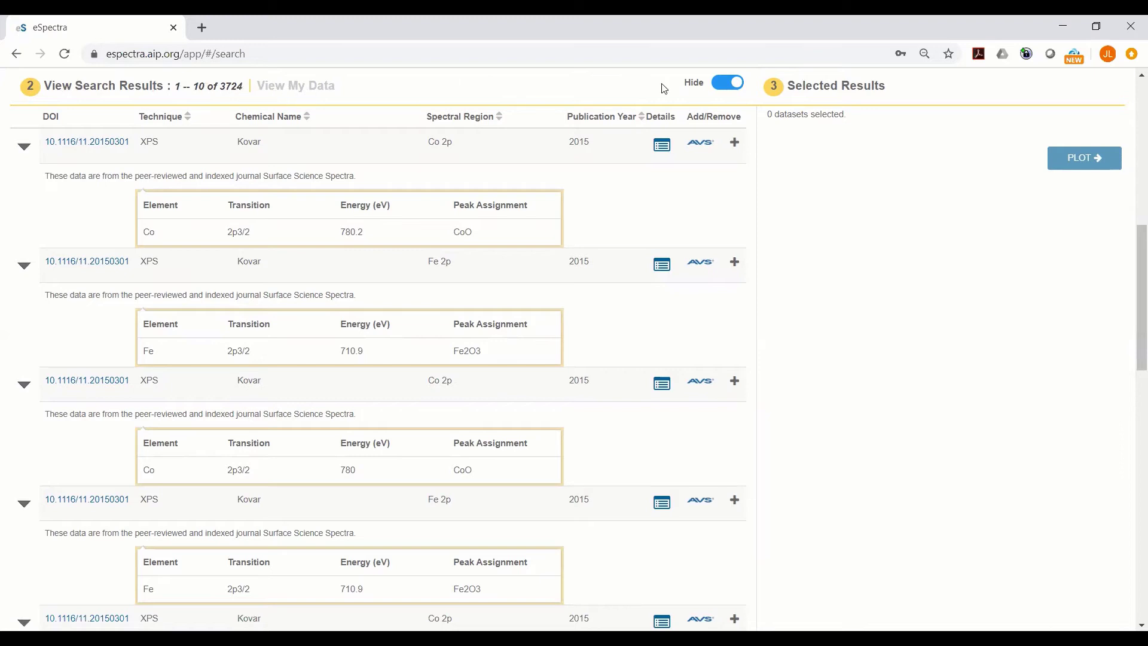
# - Hide the peak tables for all search results and look through the first results page
pyautogui.click(726, 89)
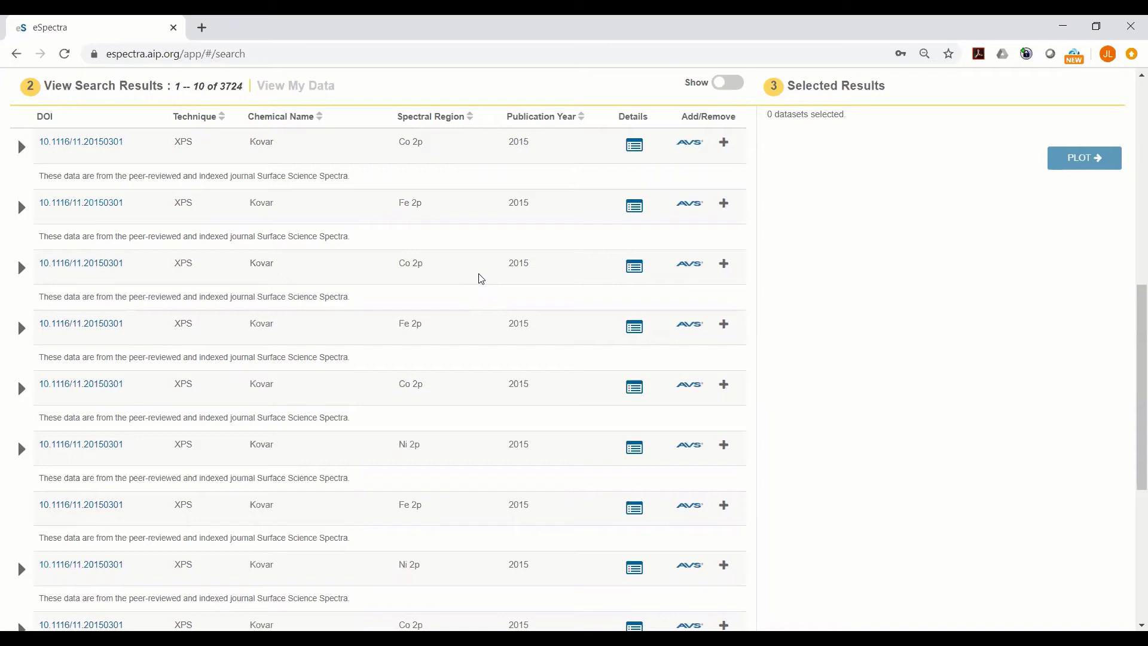
pyautogui.scroll(-5, 481, 278)
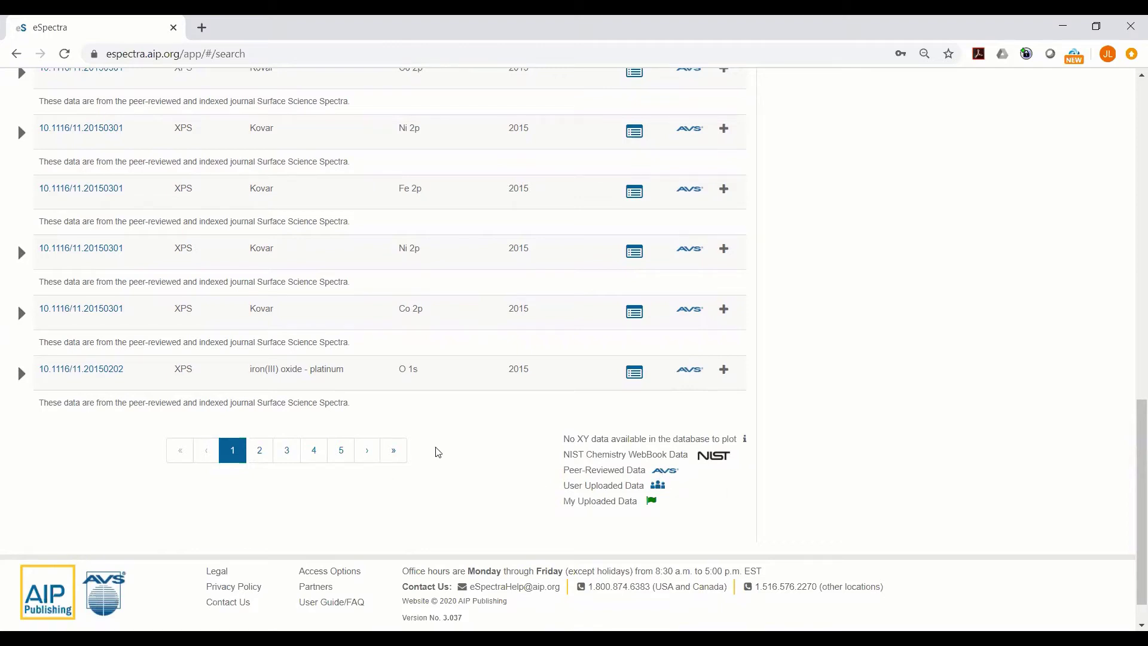
pyautogui.scroll(5, 436, 451)
pyautogui.scroll(1, 436, 451)
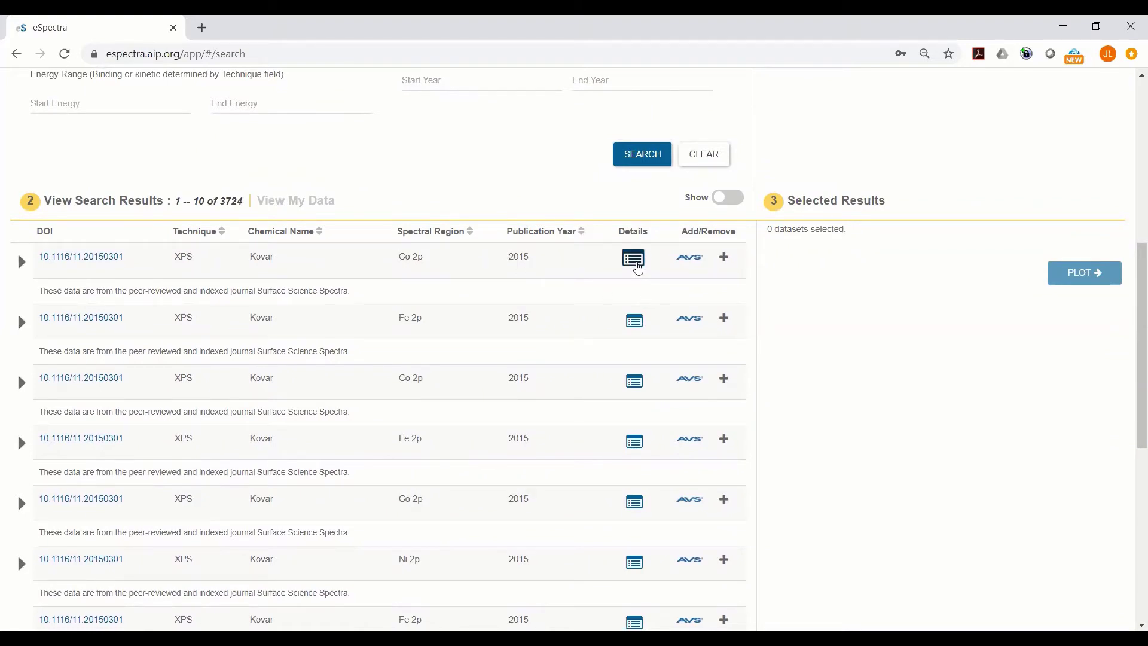
# - View the details of the first Kovar Co 2p record, and expand the peak table of the Fe 2p record below it
pyautogui.click(634, 259)
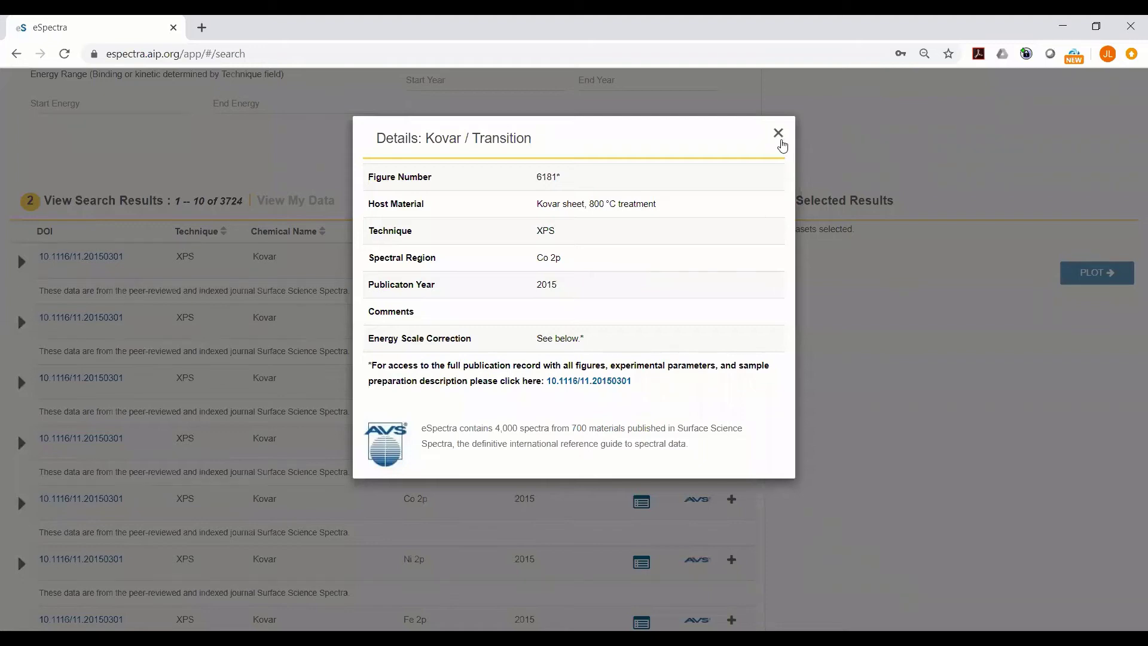
pyautogui.click(778, 132)
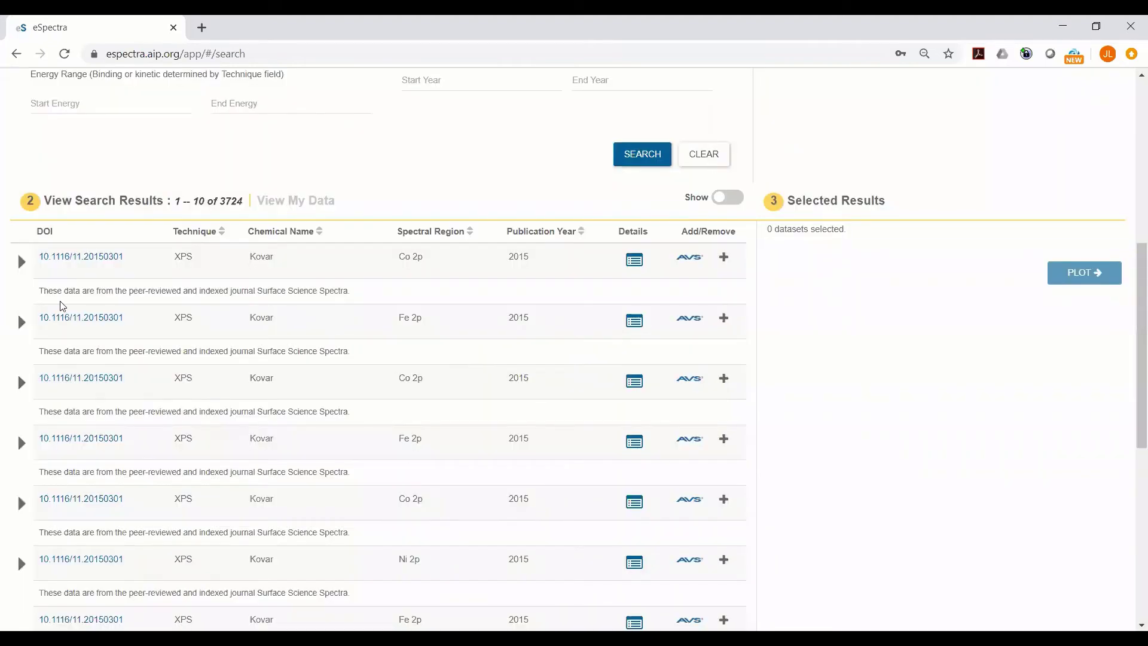
pyautogui.click(22, 321)
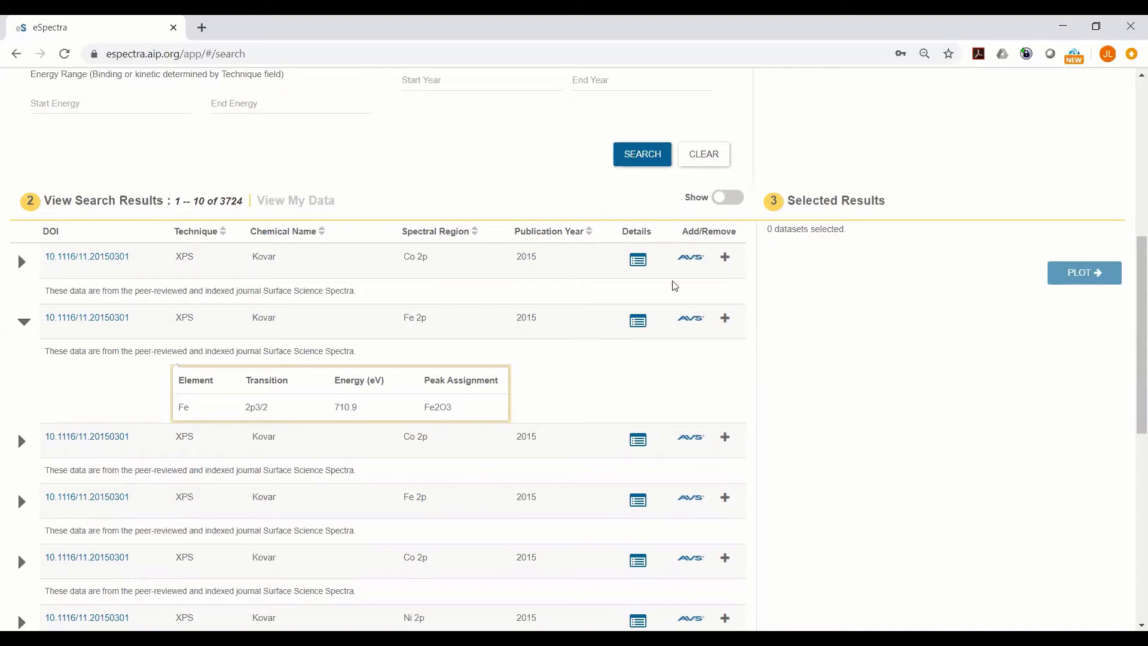
# - Go to results page 2, expand the first iron(III) oxide - platinum C 1s record, and add it to the selected results
pyautogui.scroll(-1, 628, 318)
pyautogui.scroll(-7, 629, 318)
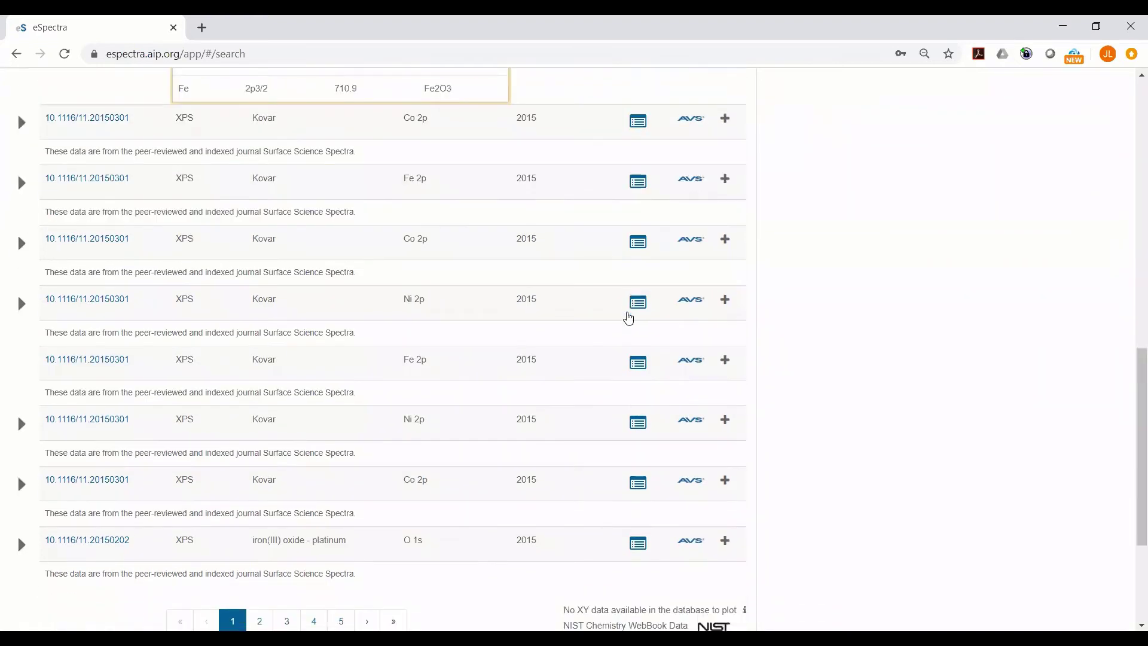
pyautogui.click(259, 532)
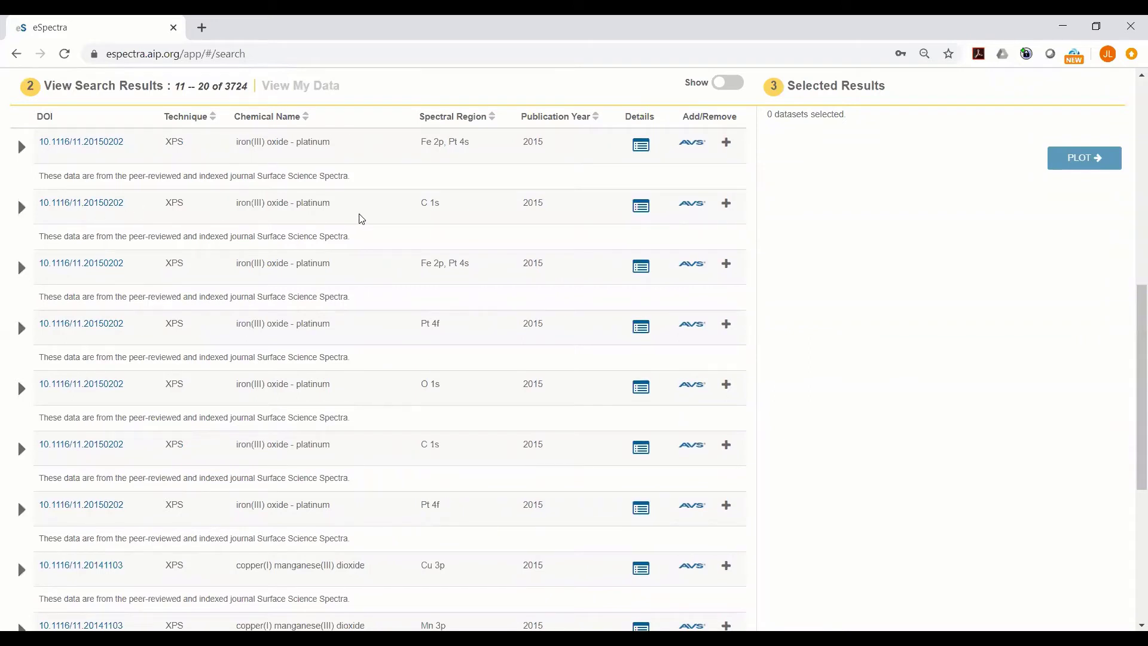
pyautogui.click(20, 211)
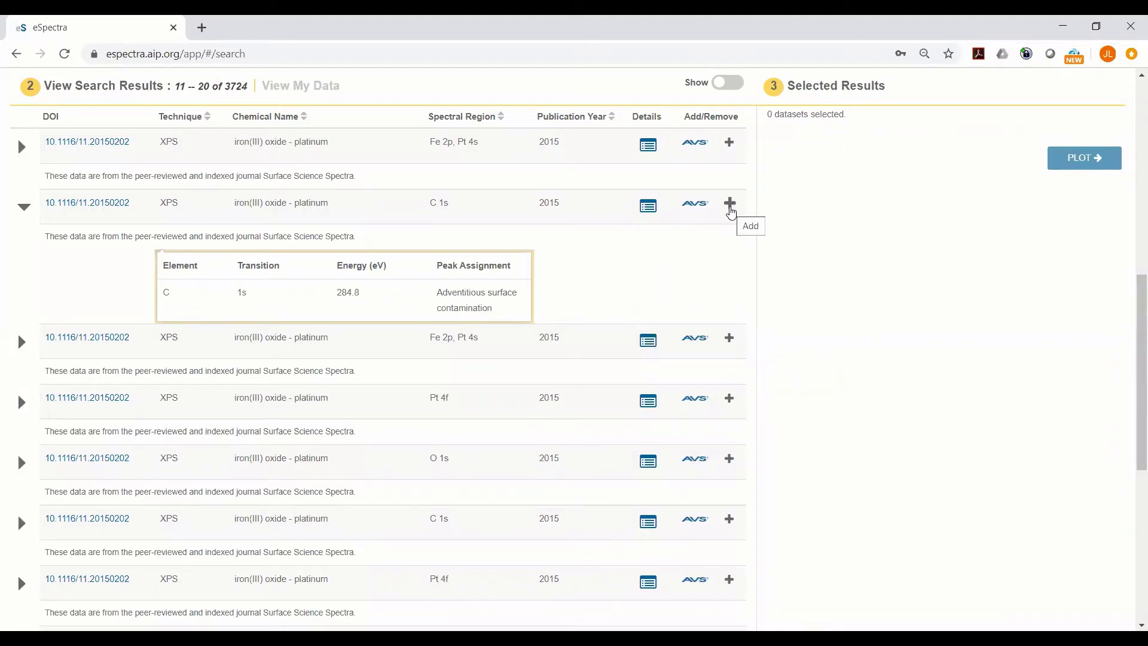
pyautogui.click(729, 204)
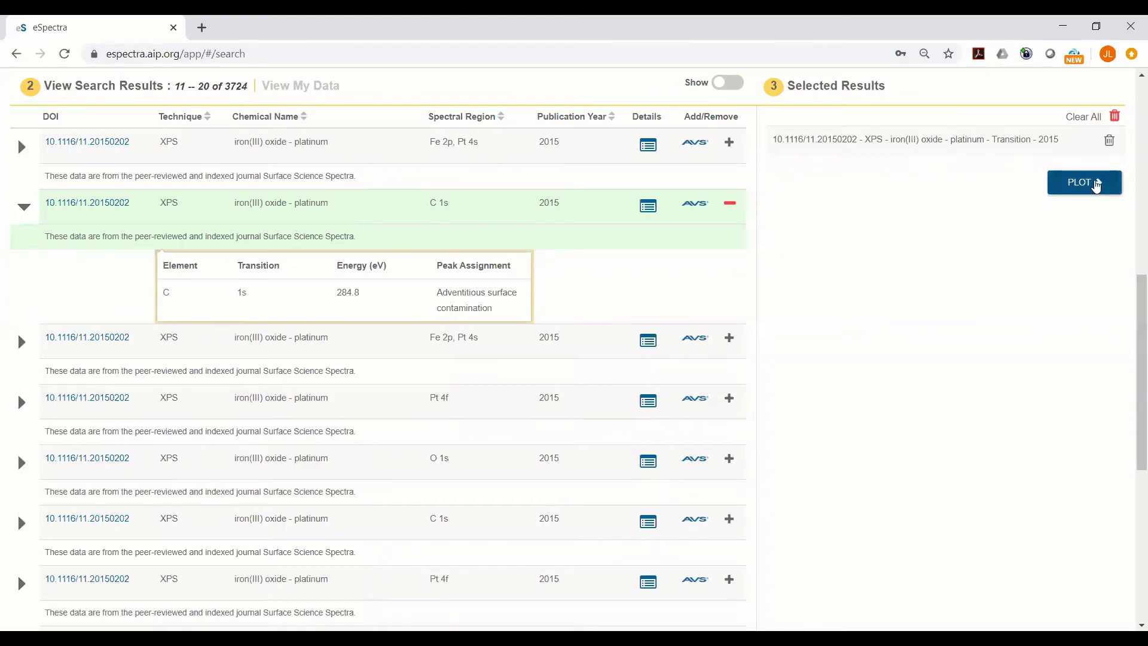
# - Plot the selected iron(III) oxide - platinum dataset and show its peak label on the graph
pyautogui.click(1096, 185)
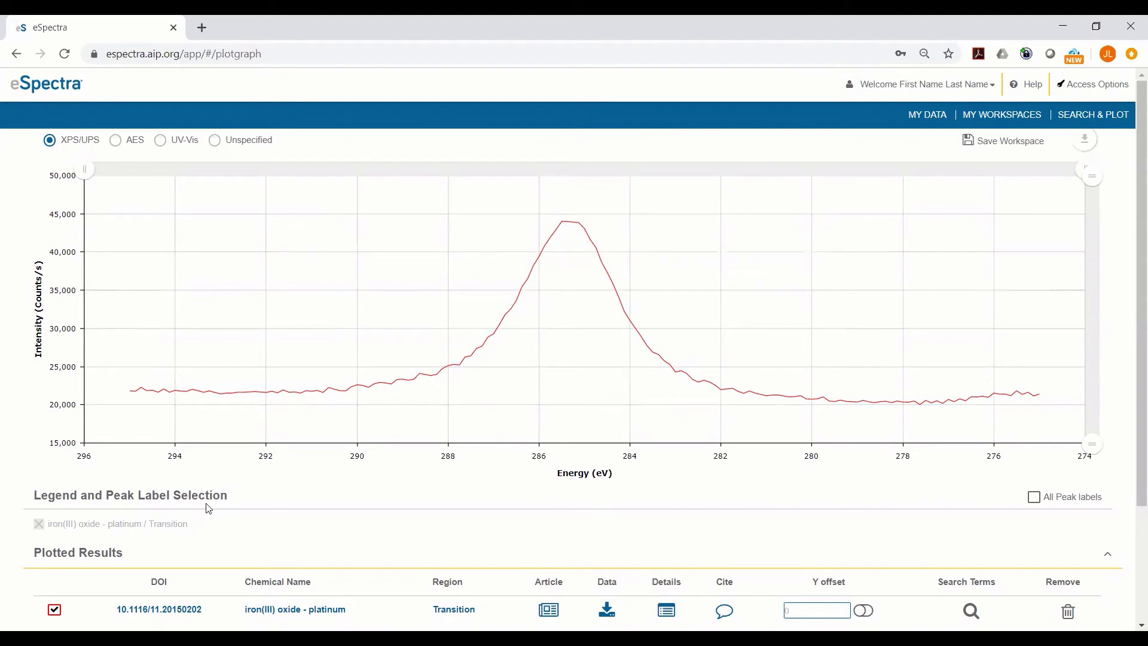
pyautogui.click(40, 527)
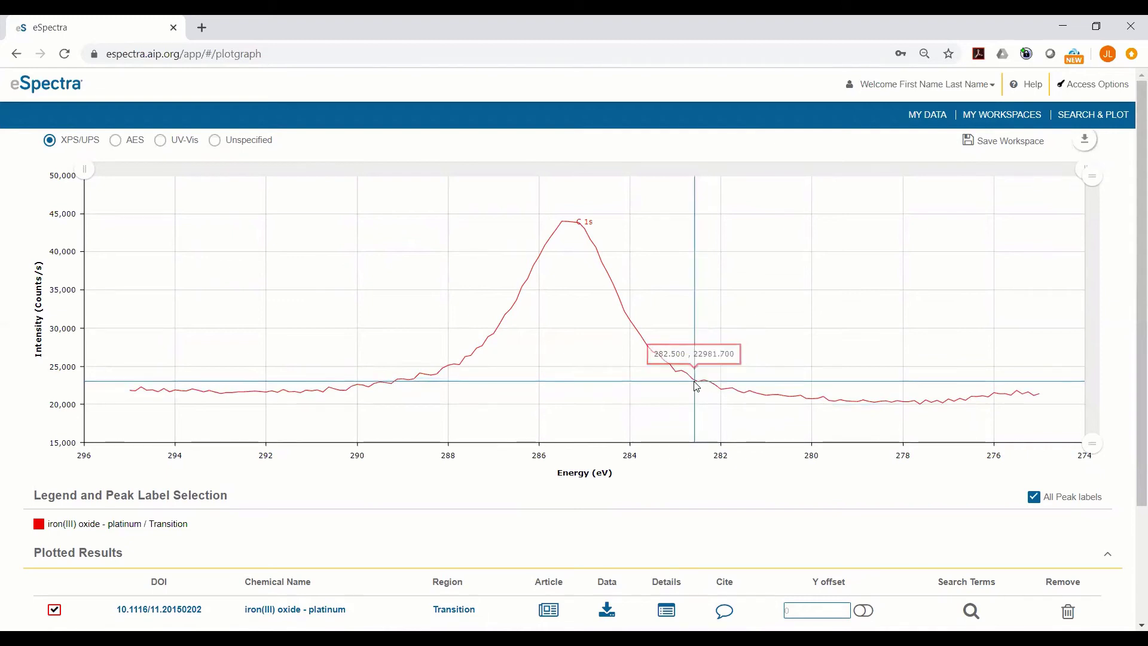
# - Zoom in on the C 1s peak, adjust the visible energy and intensity ranges, and restore the full plot
pyautogui.moveTo(682, 369); pyautogui.dragTo(430, 184)
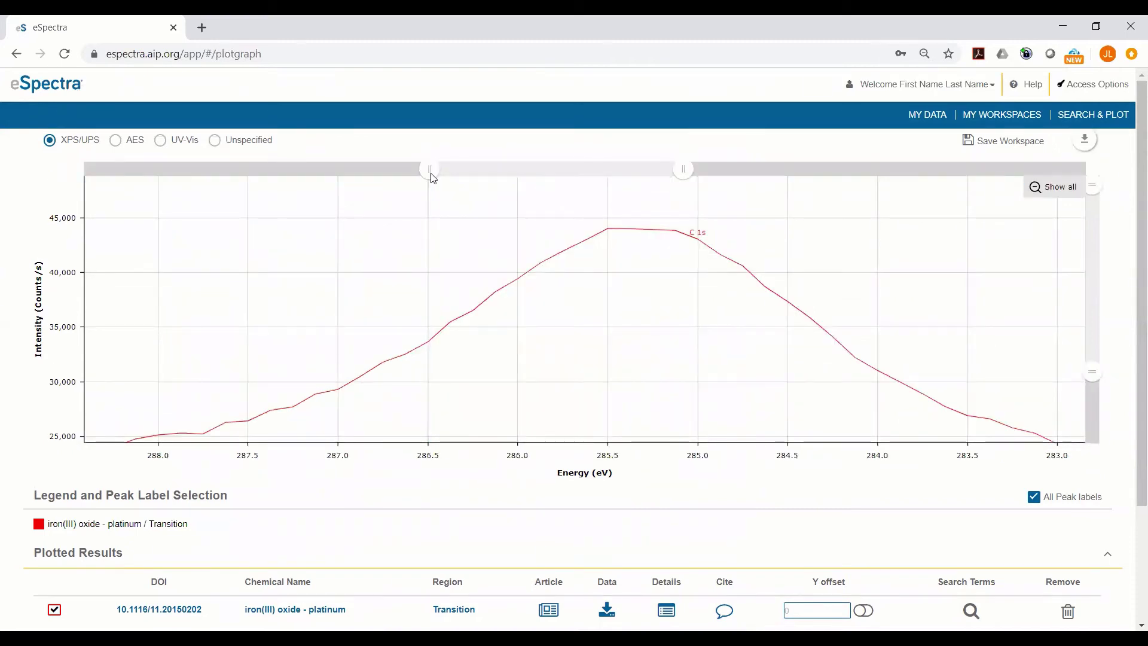
pyautogui.moveTo(243, 175); pyautogui.dragTo(204, 170)
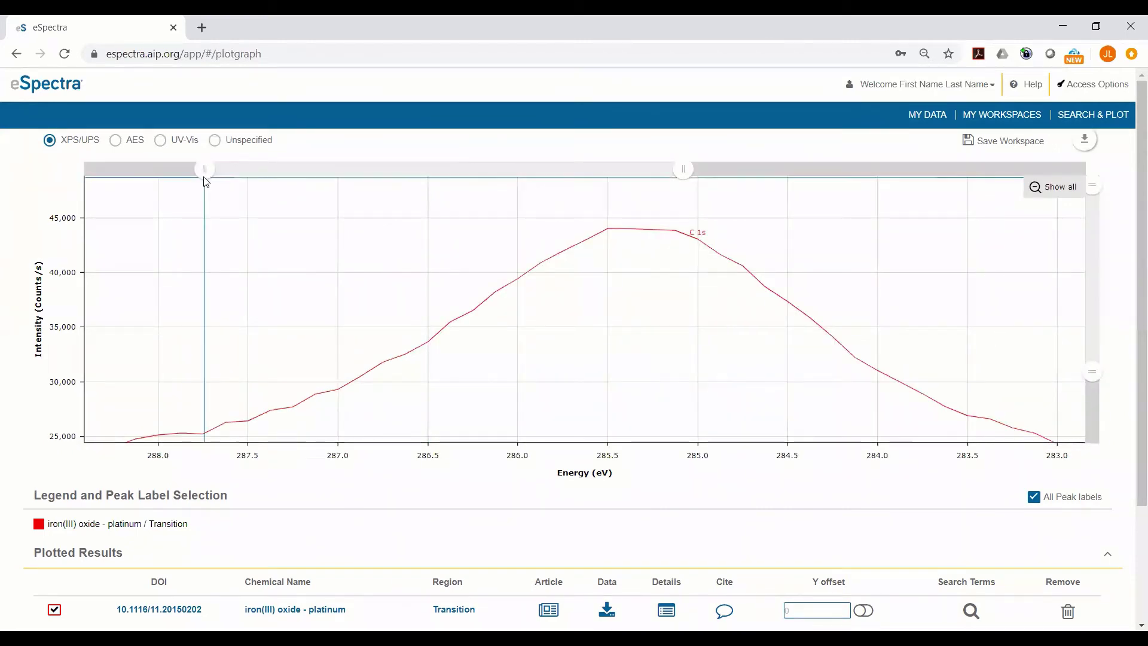
pyautogui.moveTo(683, 169); pyautogui.dragTo(950, 170)
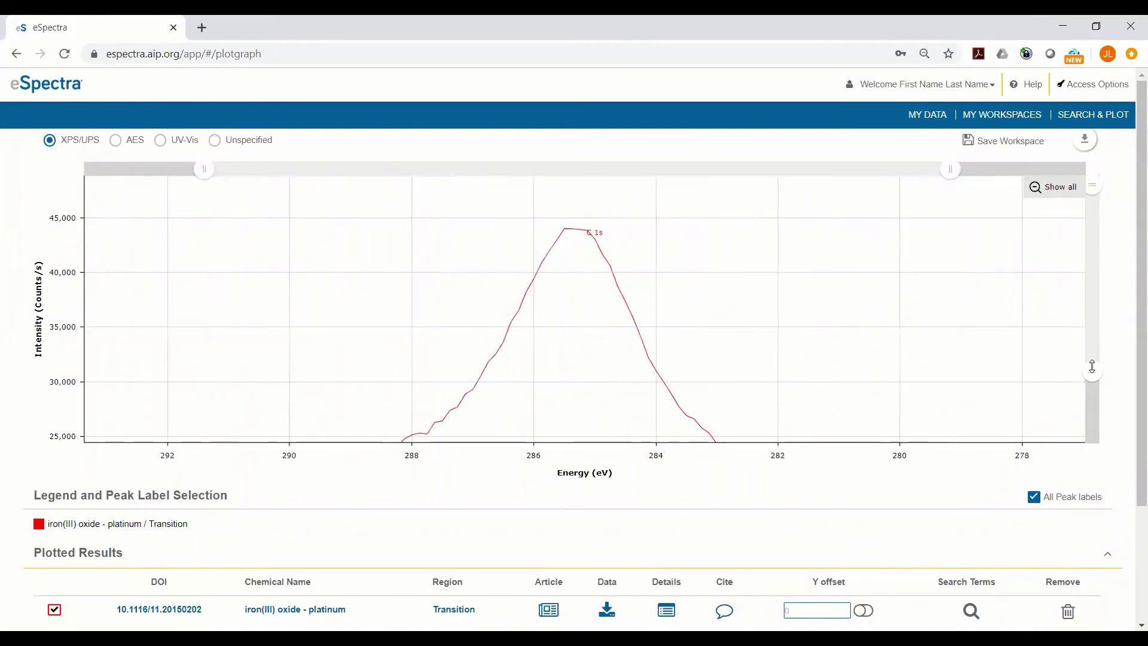
pyautogui.moveTo(1092, 371); pyautogui.dragTo(1092, 394)
pyautogui.moveTo(1093, 186); pyautogui.dragTo(1099, 198)
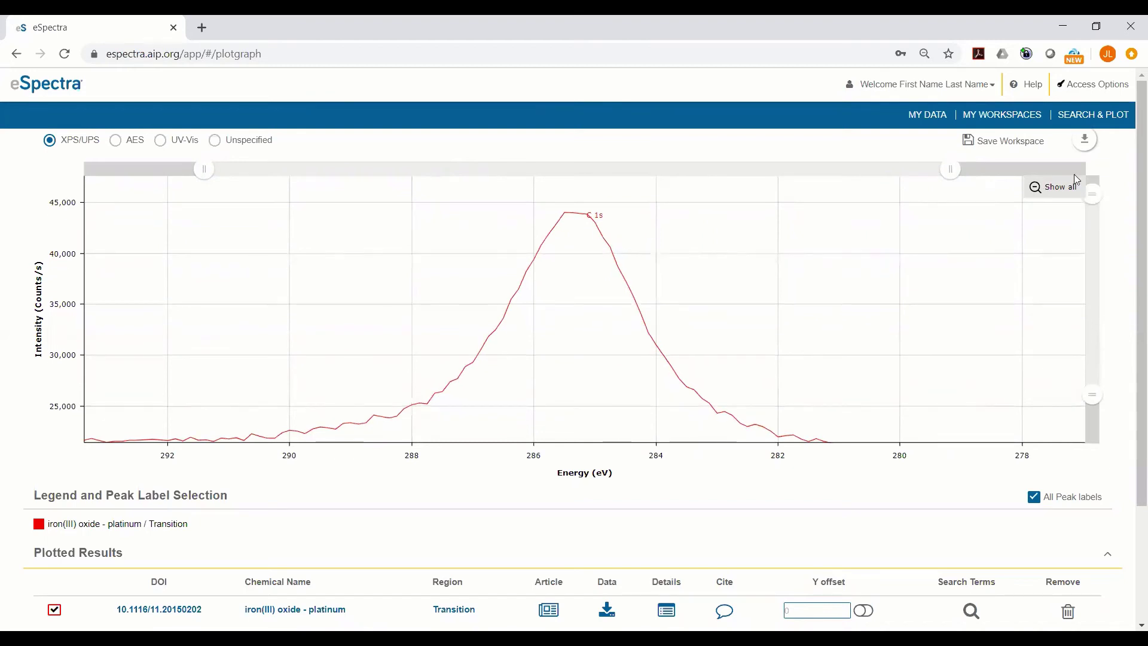
pyautogui.click(1036, 189)
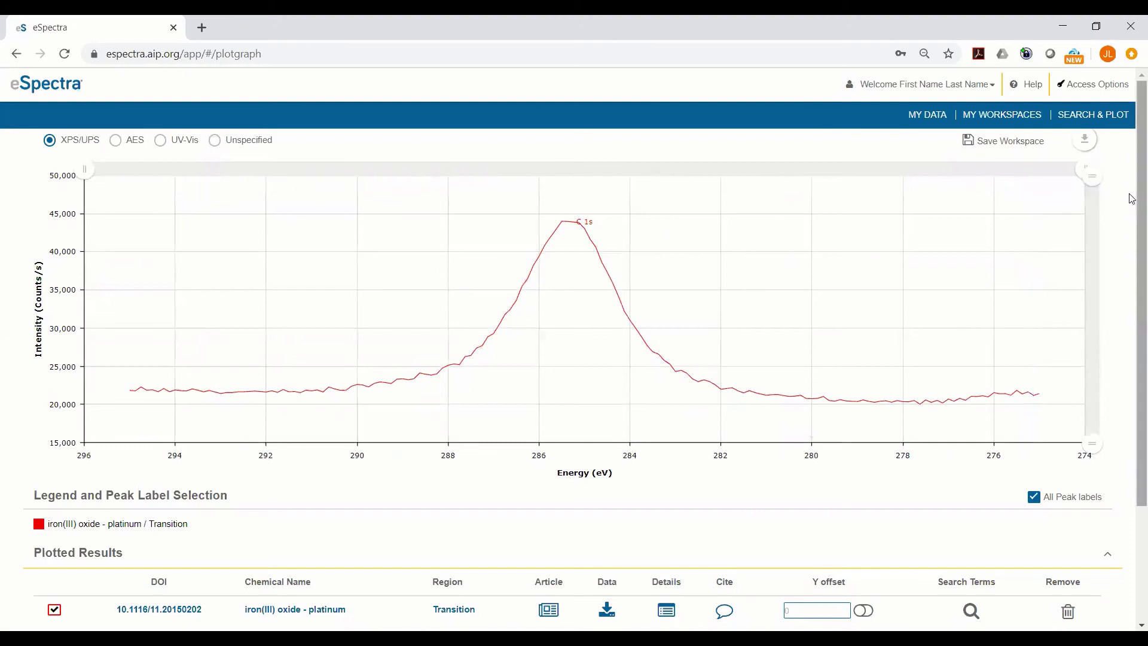
# - View the source article of the plotted dataset, return to the plot, and examine the dataset's details
pyautogui.scroll(-2, 1131, 238)
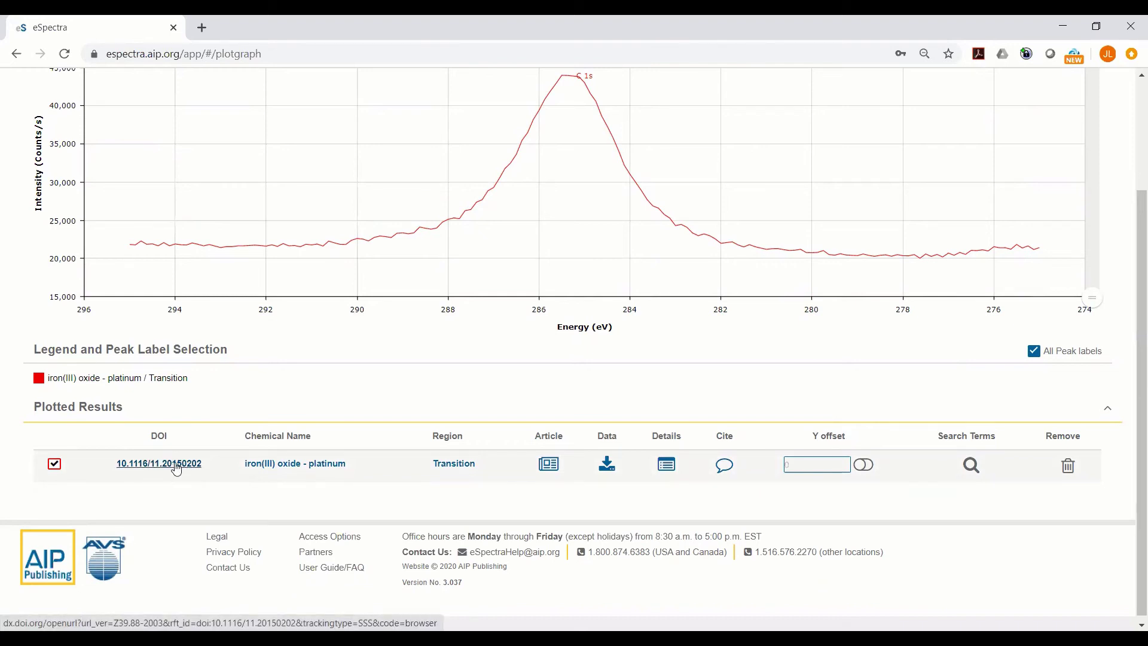
pyautogui.click(549, 465)
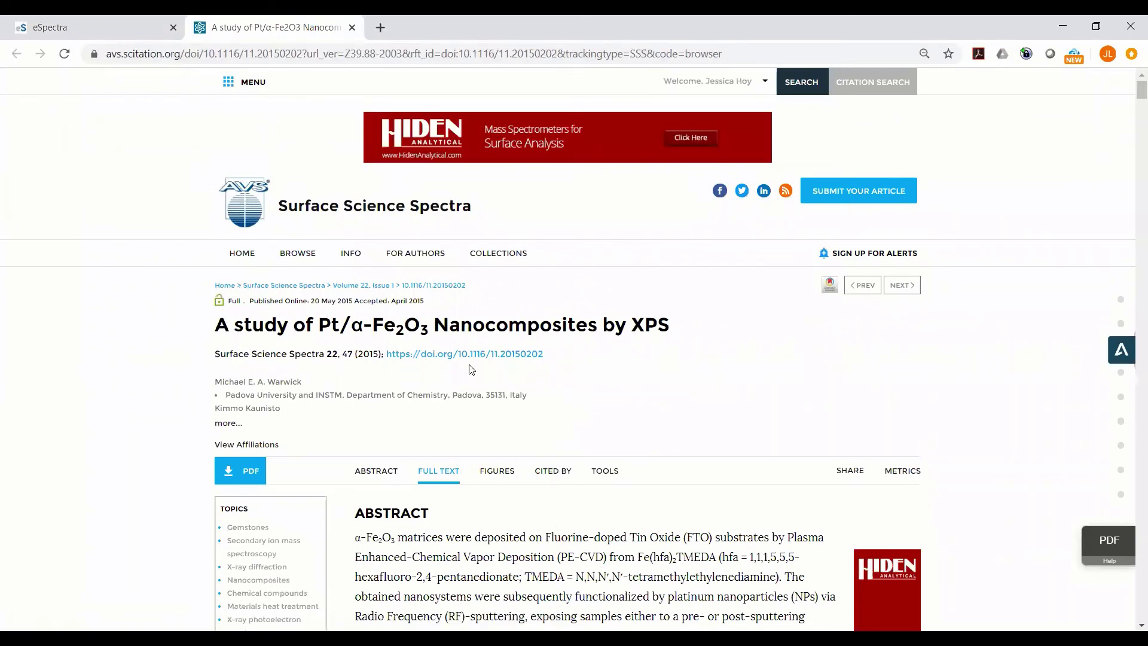
pyautogui.click(89, 21)
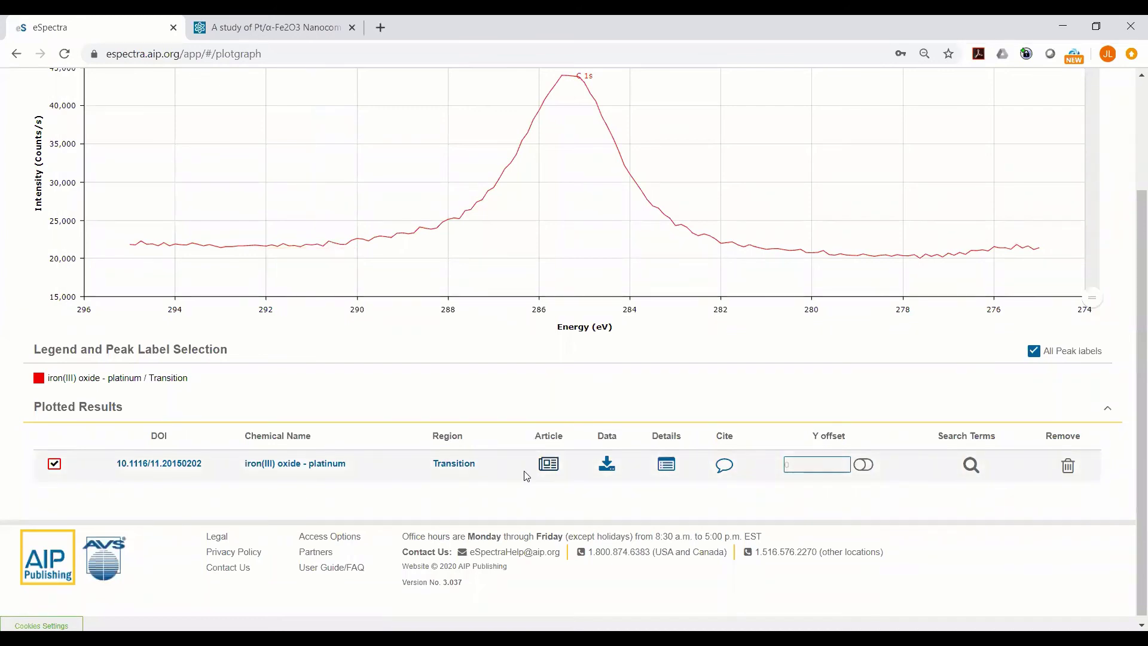
pyautogui.click(674, 466)
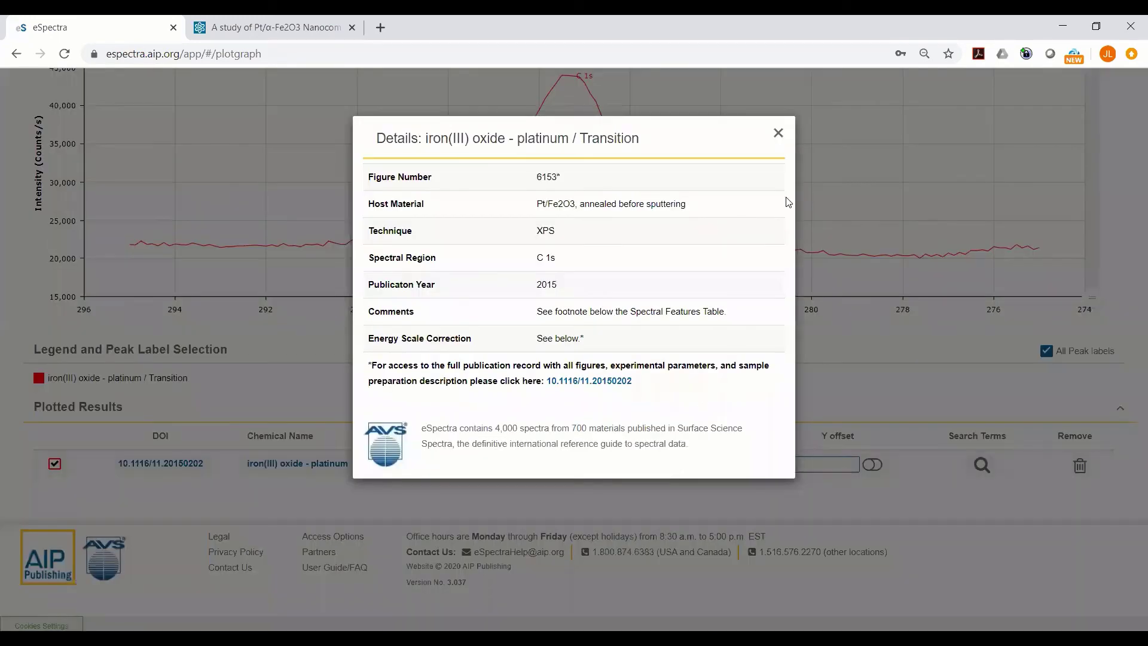
pyautogui.click(779, 133)
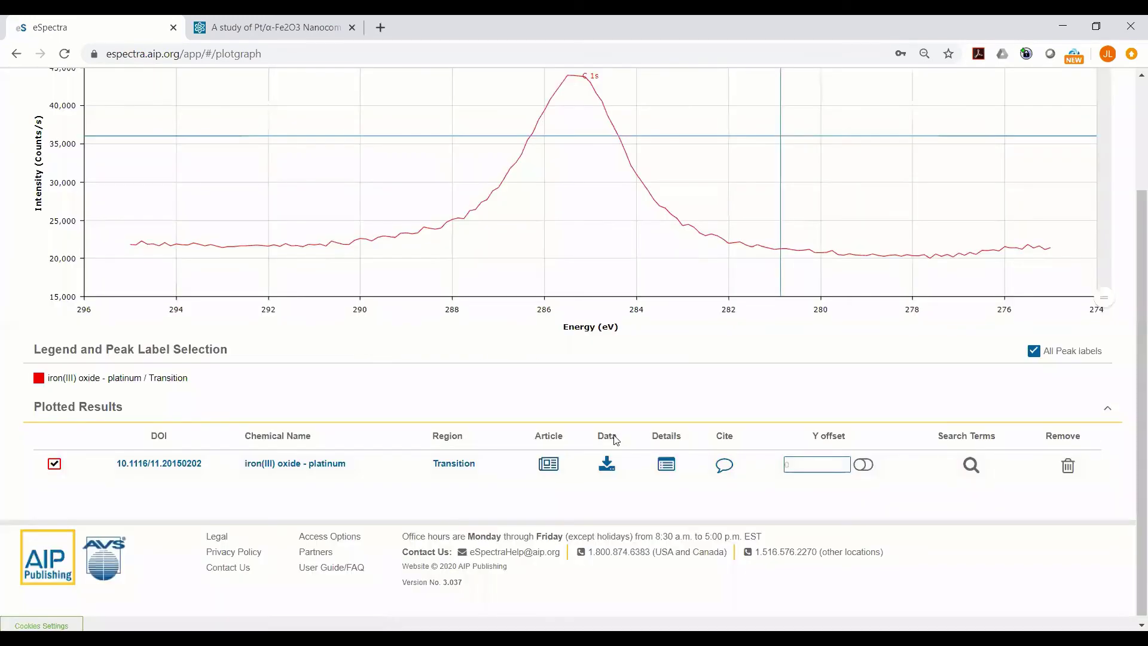
# - Download the plotted dataset as a .csv file and copy its citation
pyautogui.click(606, 464)
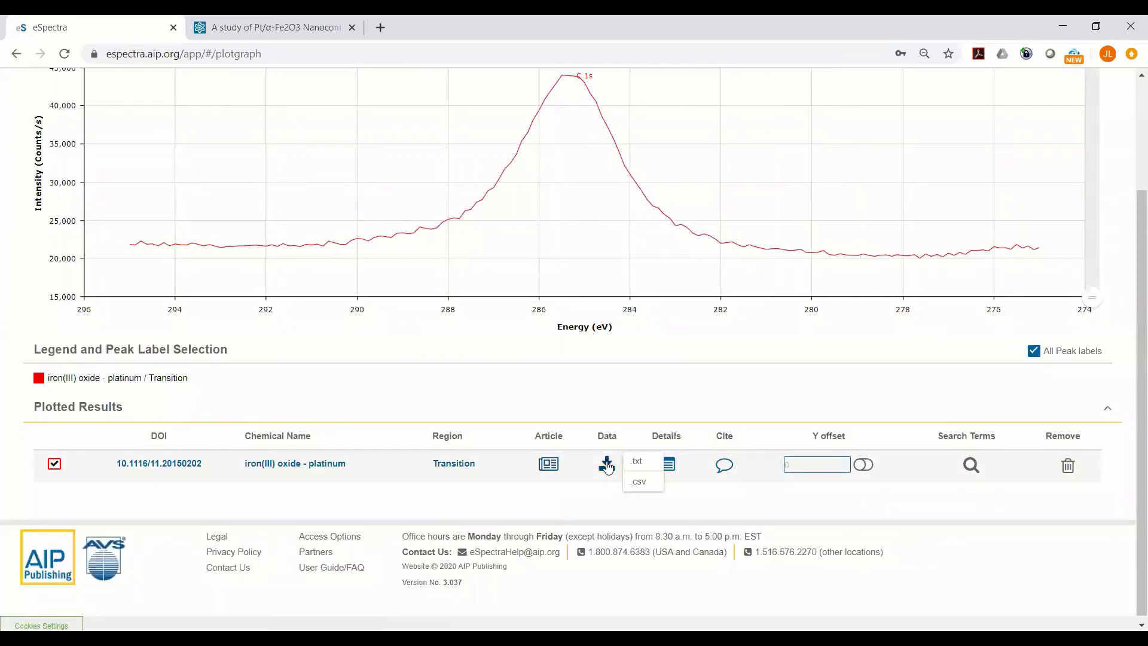
pyautogui.click(647, 482)
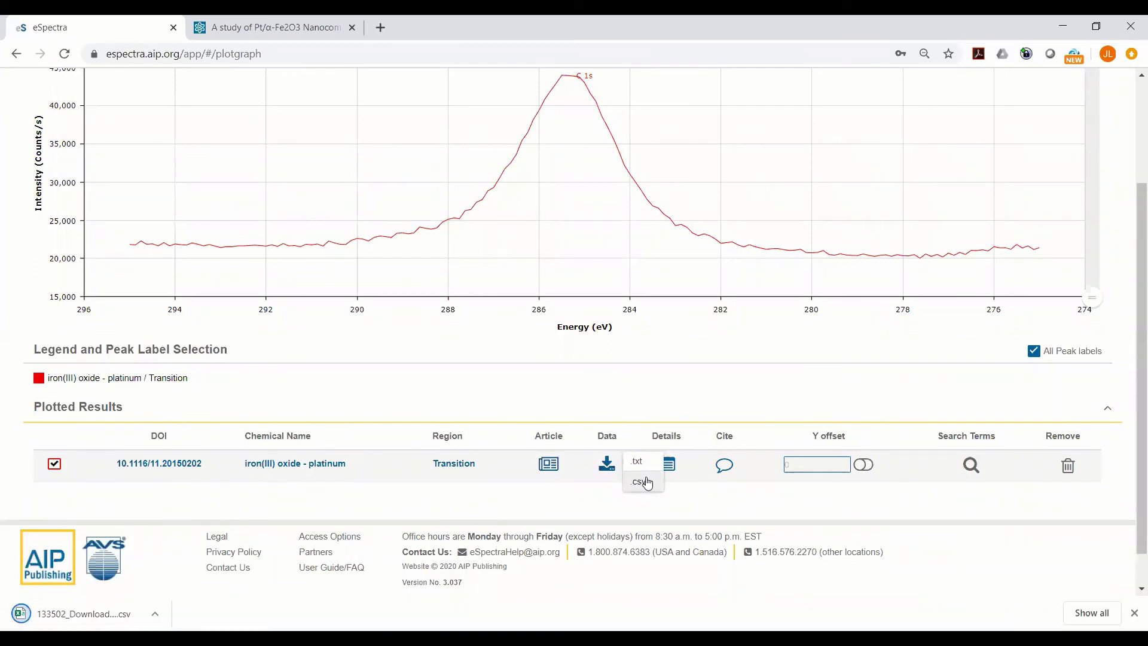
pyautogui.click(723, 467)
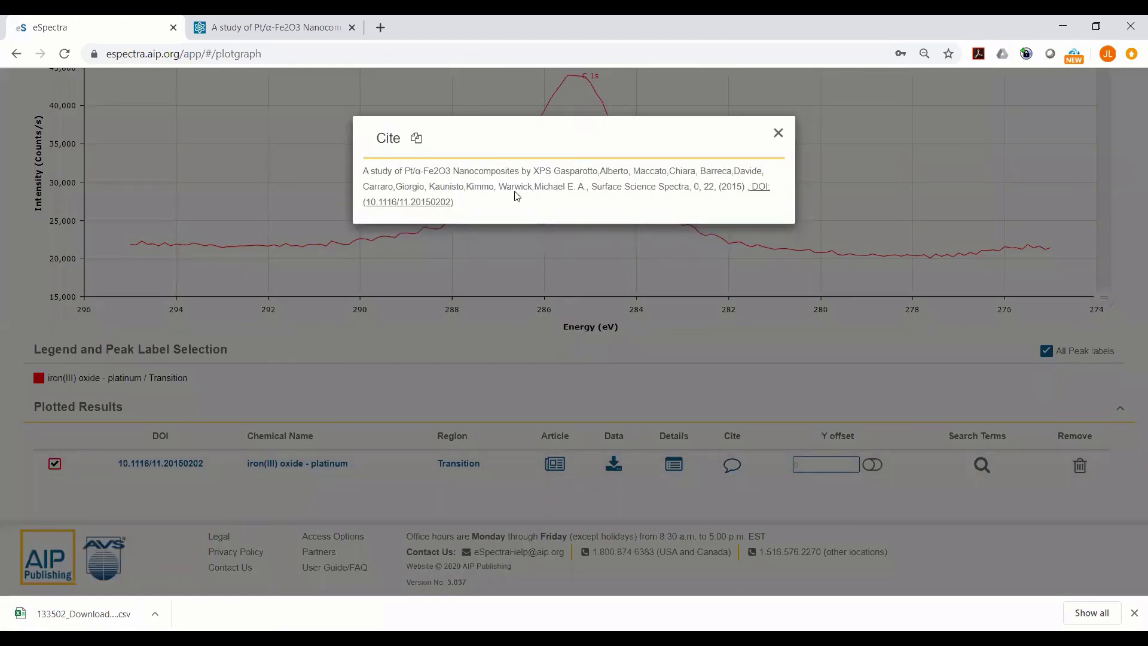
pyautogui.click(417, 140)
pyautogui.click(778, 134)
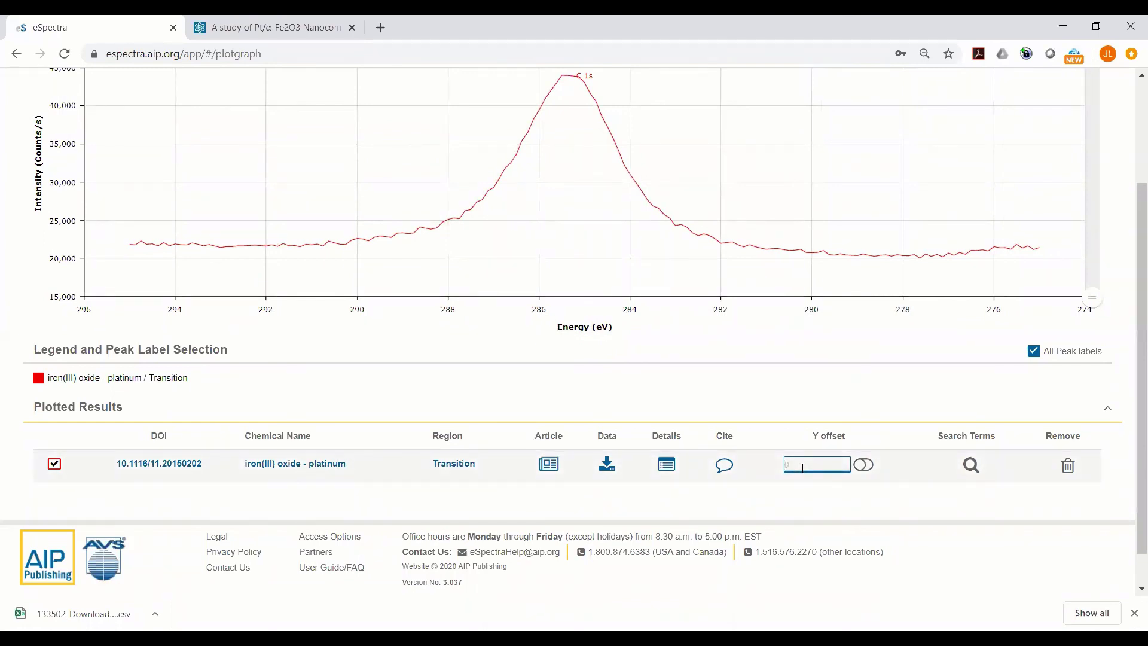
# - Set the plotted dataset's Y offset to 2000 and enable the offset
pyautogui.write('20')
pyautogui.click(860, 466)
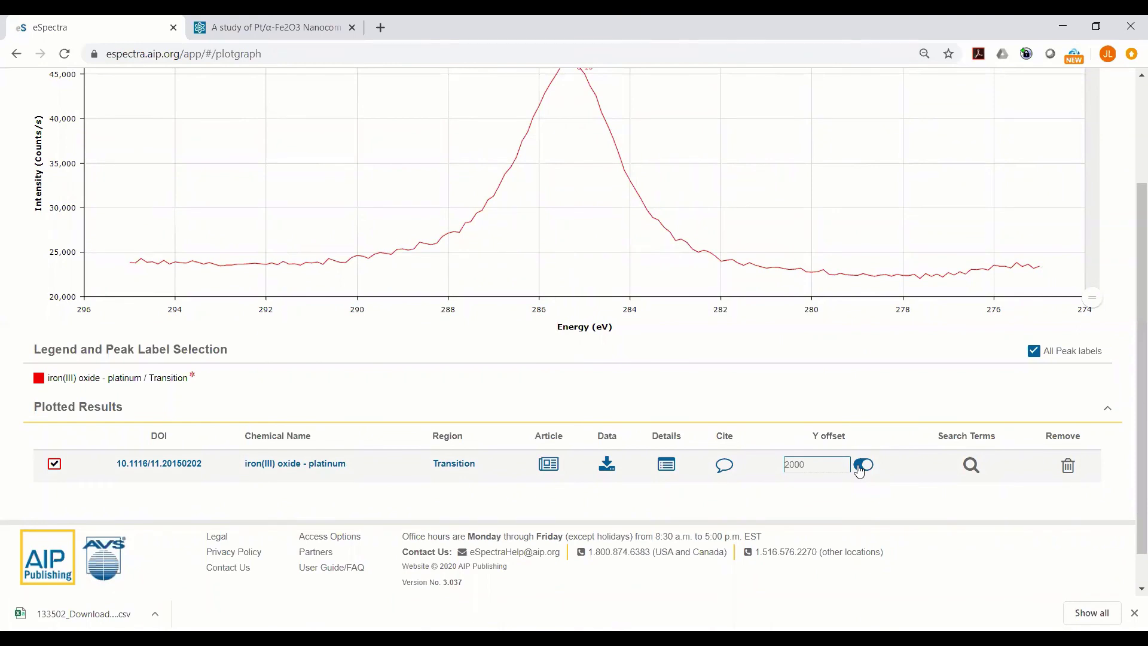
# - View the search terms used to find the plotted iron(III) oxide - platinum dataset and close them
pyautogui.scroll(1, 861, 472)
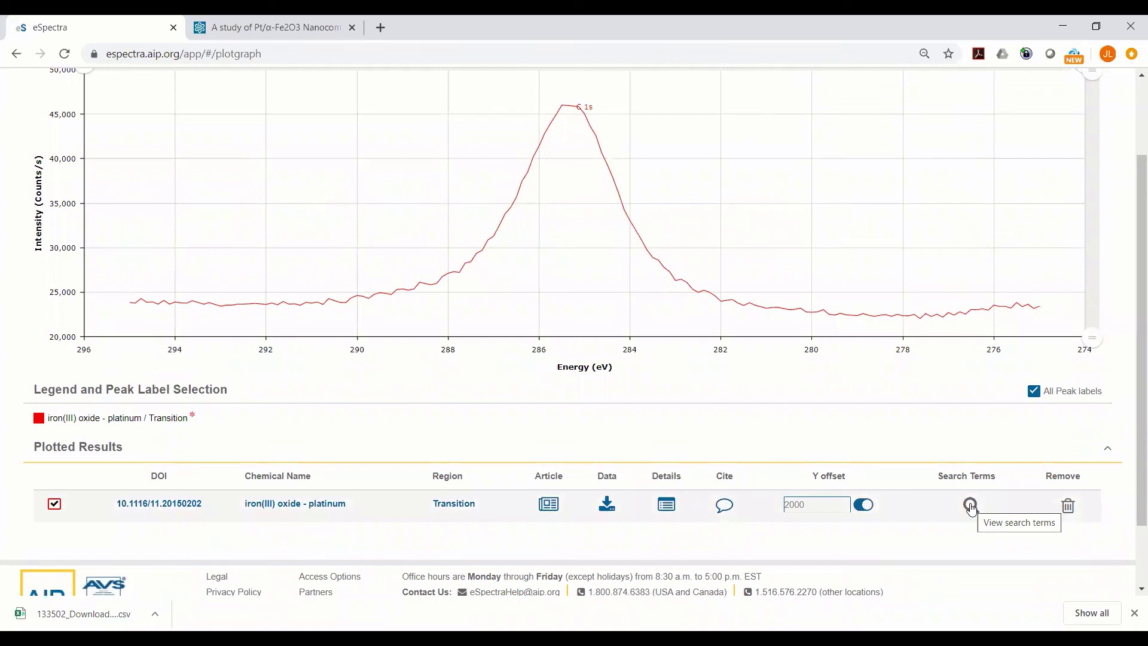
pyautogui.click(971, 507)
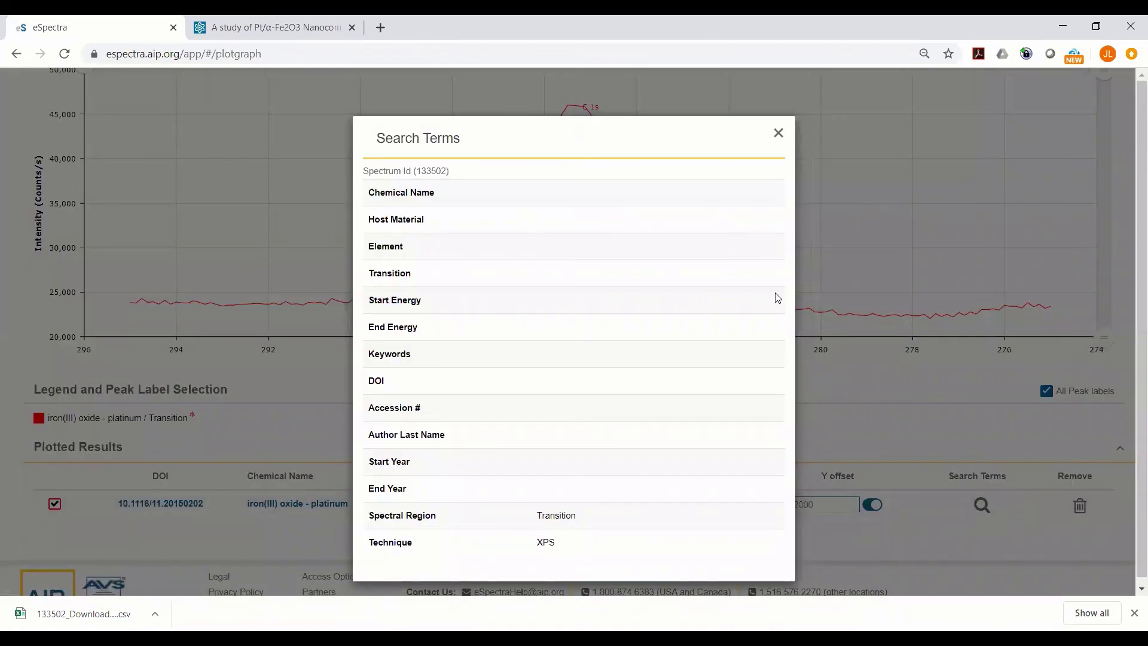
pyautogui.click(778, 134)
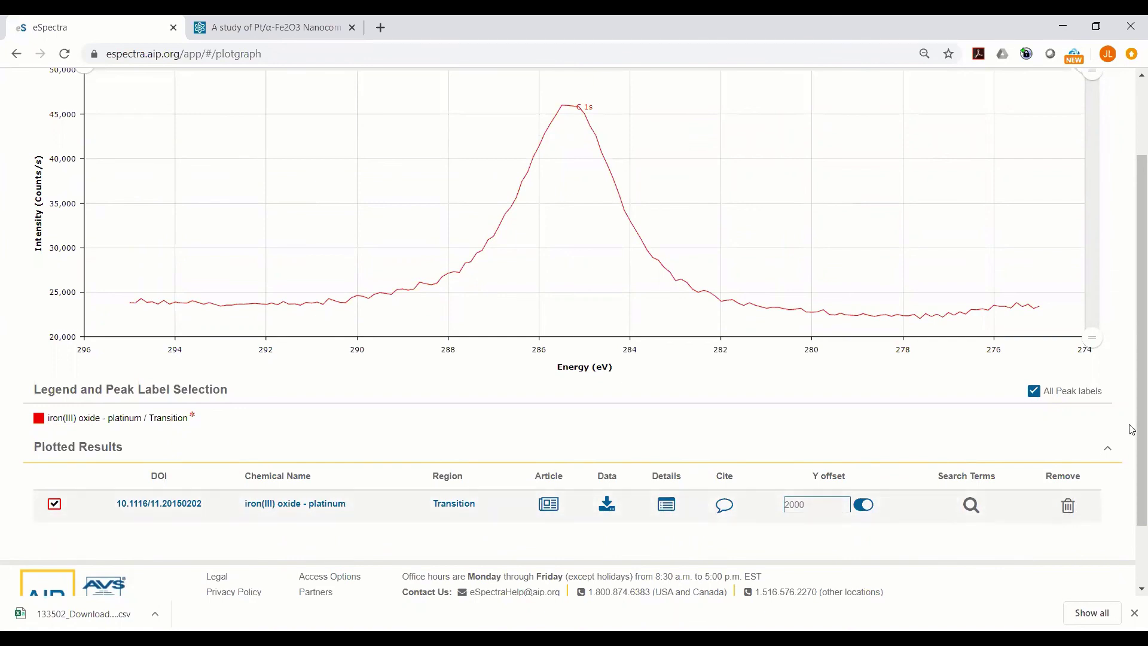
# - Find the support contact details in the page footer and highlight the help e-mail address
pyautogui.moveTo(1132, 428); pyautogui.dragTo(1132, 352)
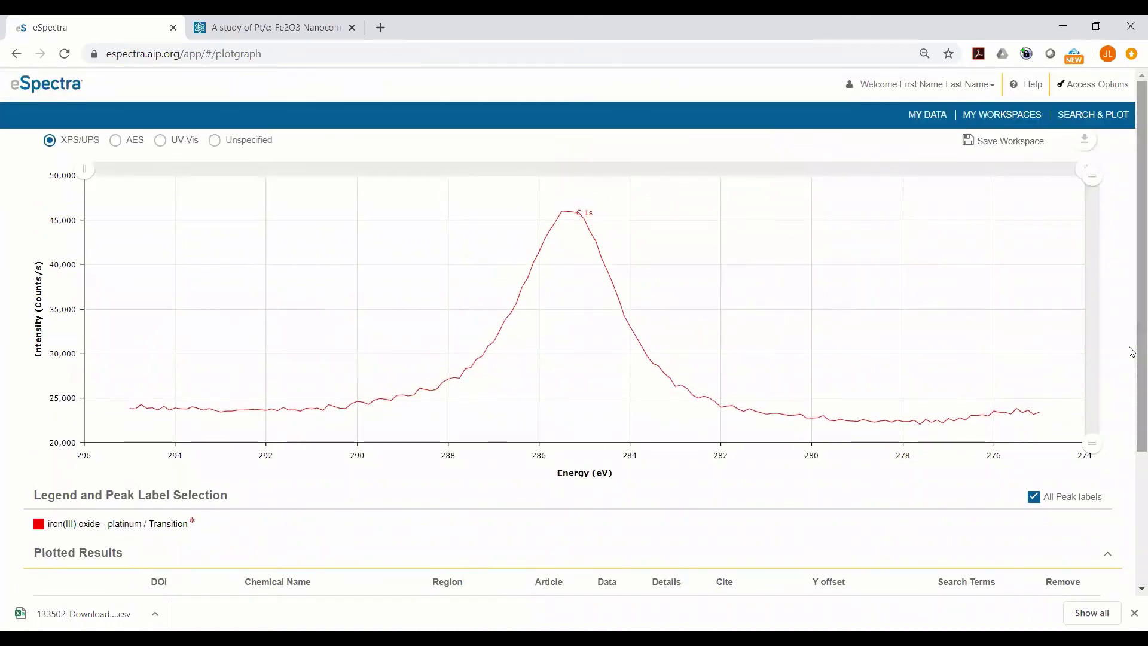
pyautogui.moveTo(1132, 351); pyautogui.dragTo(1131, 483)
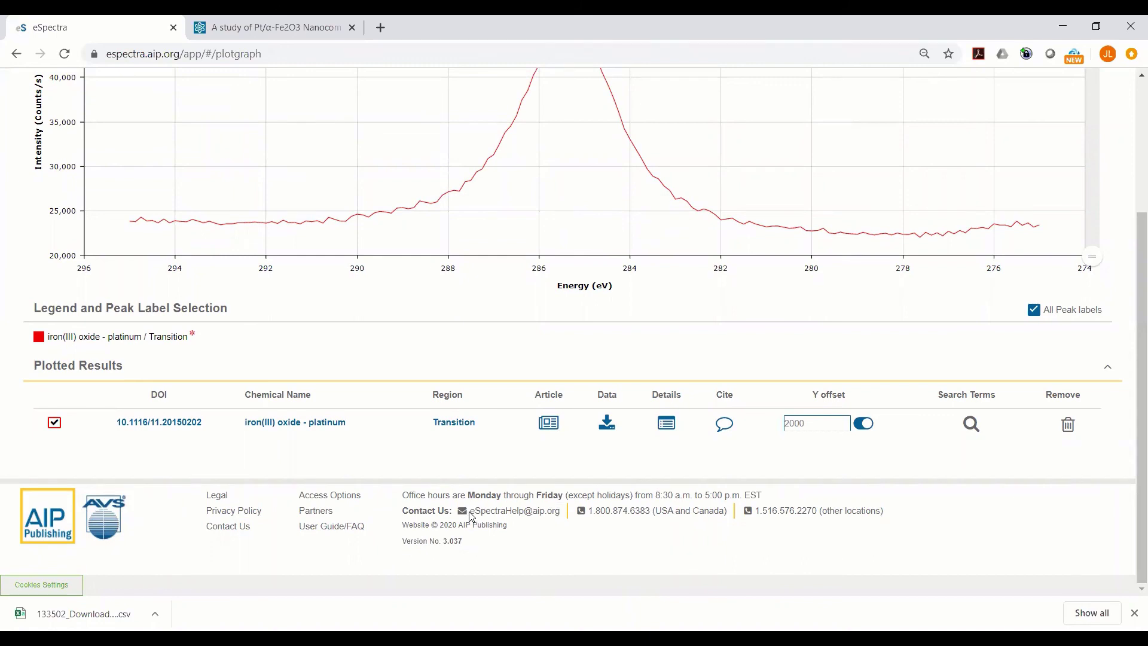
pyautogui.moveTo(471, 514); pyautogui.dragTo(565, 519)
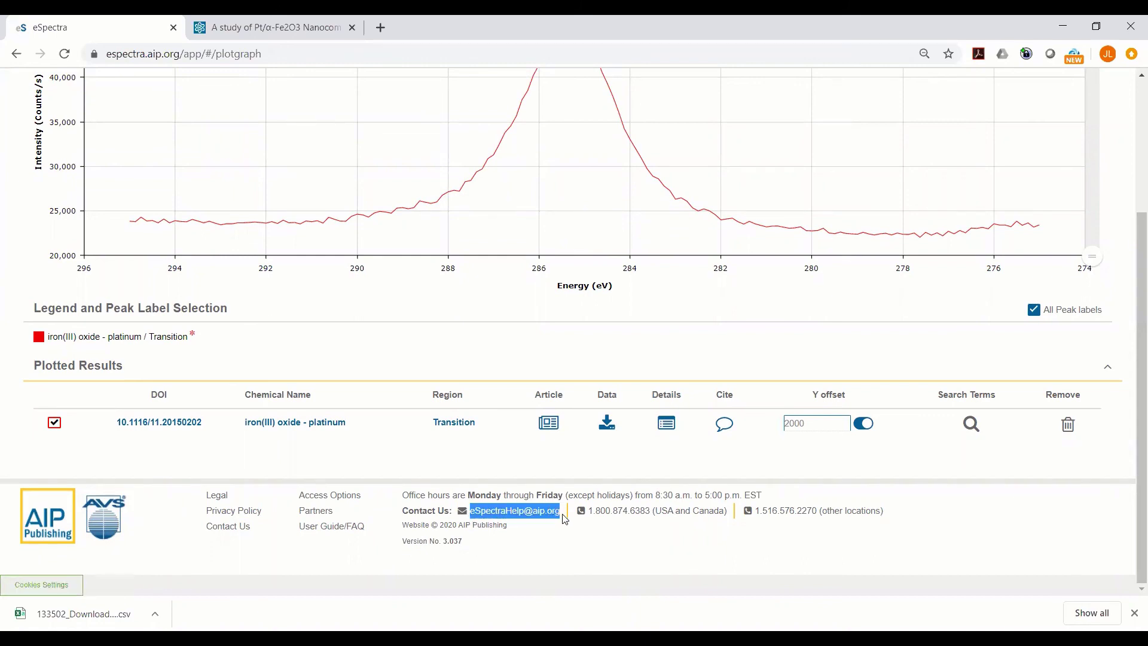